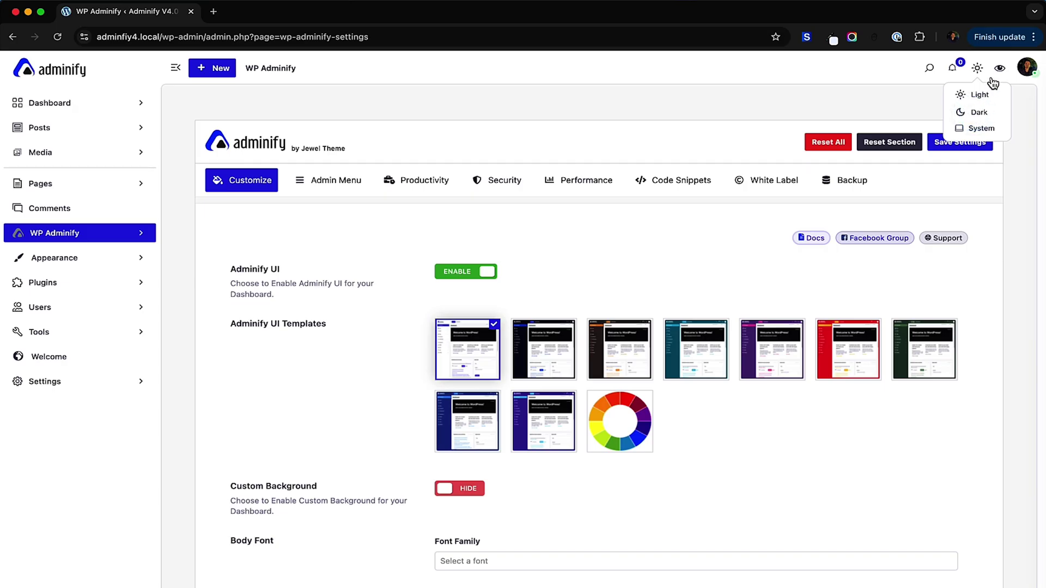
Show the Light, Dark and System appearance menu from the header sun icon.
{"action": "left_click", "coordinate": [978, 112]}
{"action": "left_click", "coordinate": [980, 94]}
{"action": "left_click", "coordinate": [658, 182]}
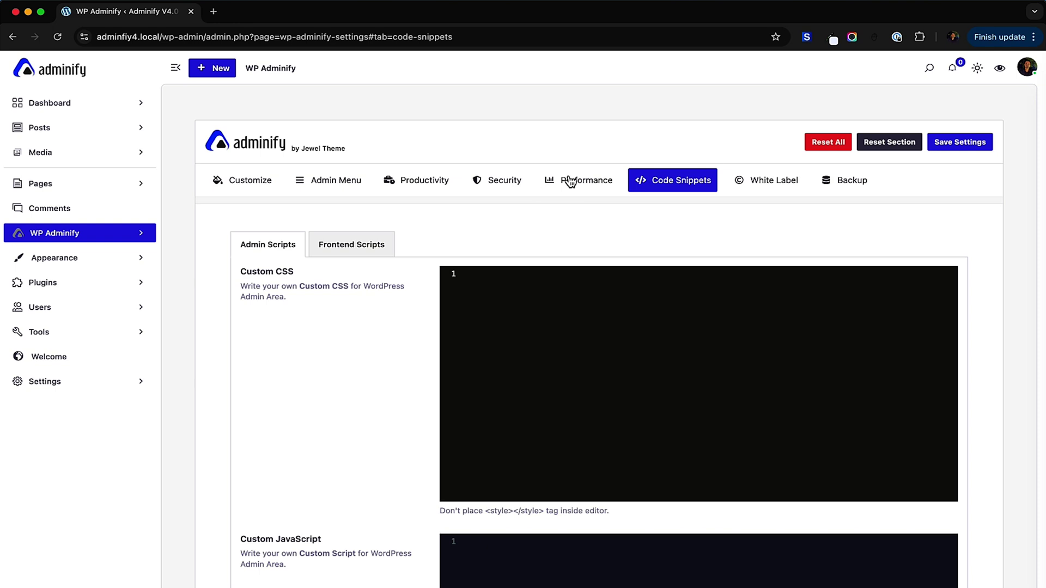
{"action": "left_click", "coordinate": [570, 181]}
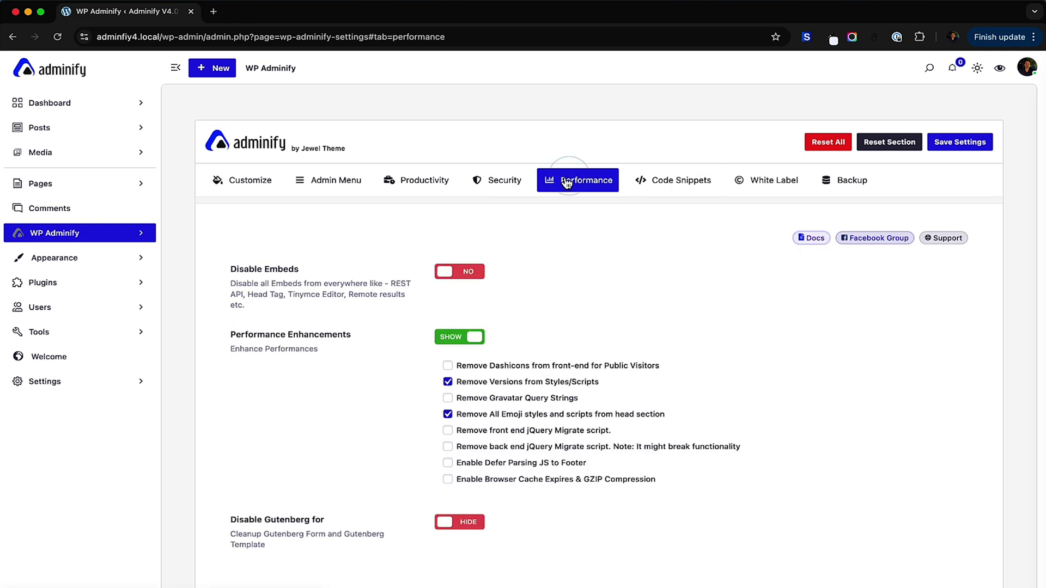
{"action": "left_click", "coordinate": [331, 184]}
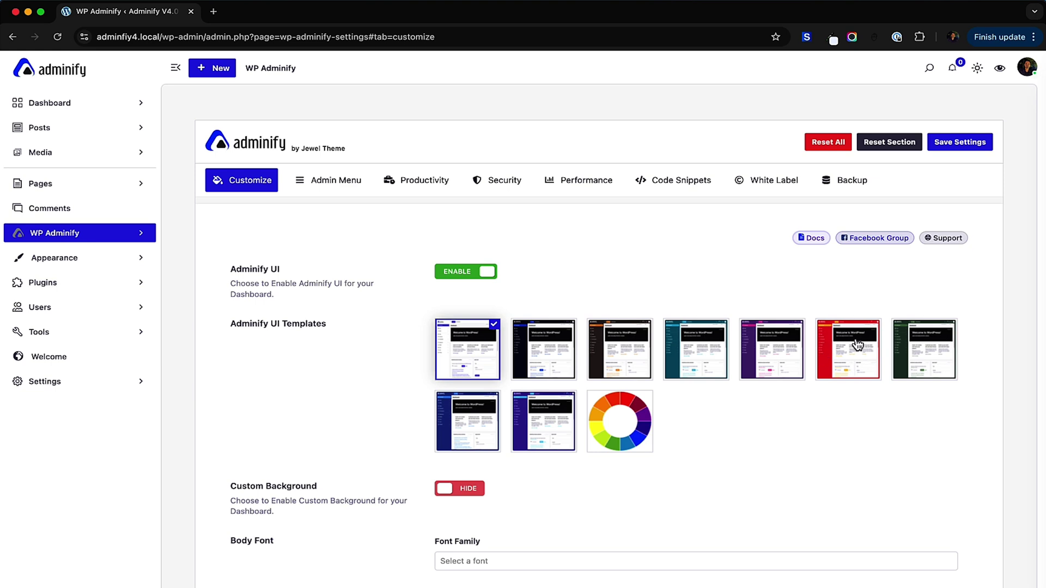
{"action": "left_click", "coordinate": [856, 344]}
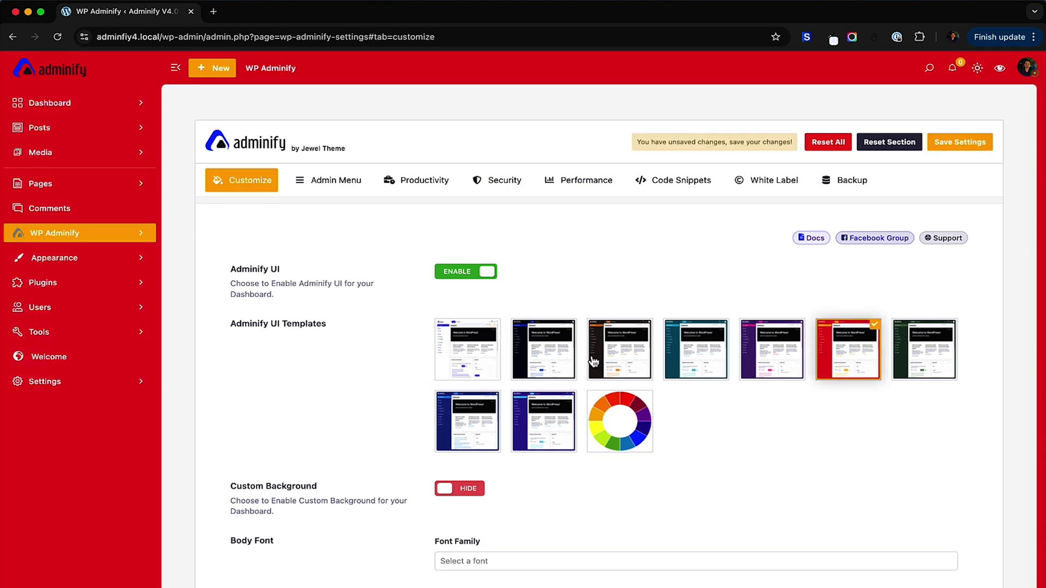
Preview the custom-colour template, pick a body background colour, and turn on Custom Background.
{"action": "left_click", "coordinate": [624, 423]}
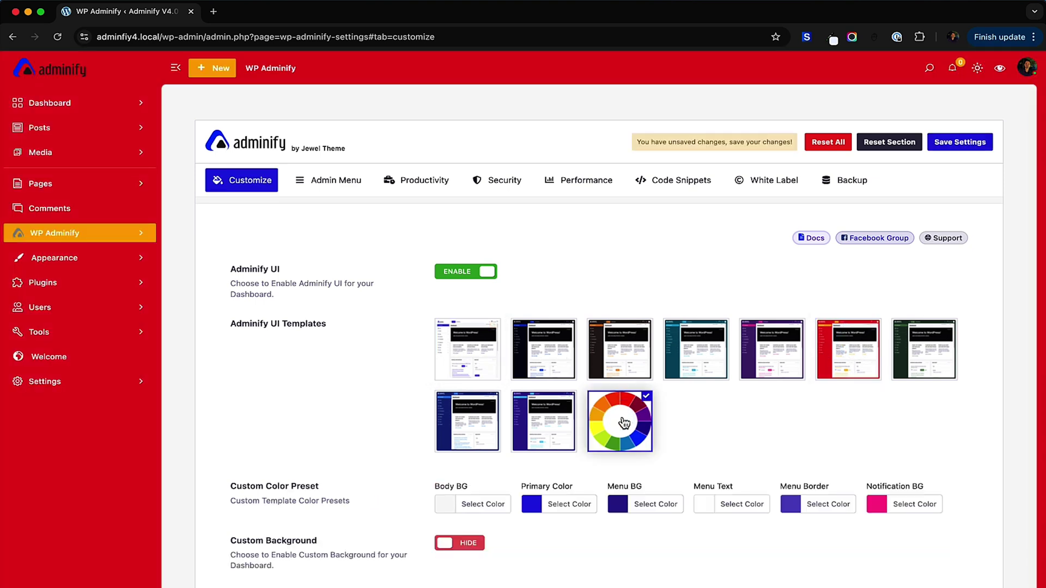
{"action": "scroll", "coordinate": [624, 422], "scroll_direction": "down", "scroll_amount": 2}
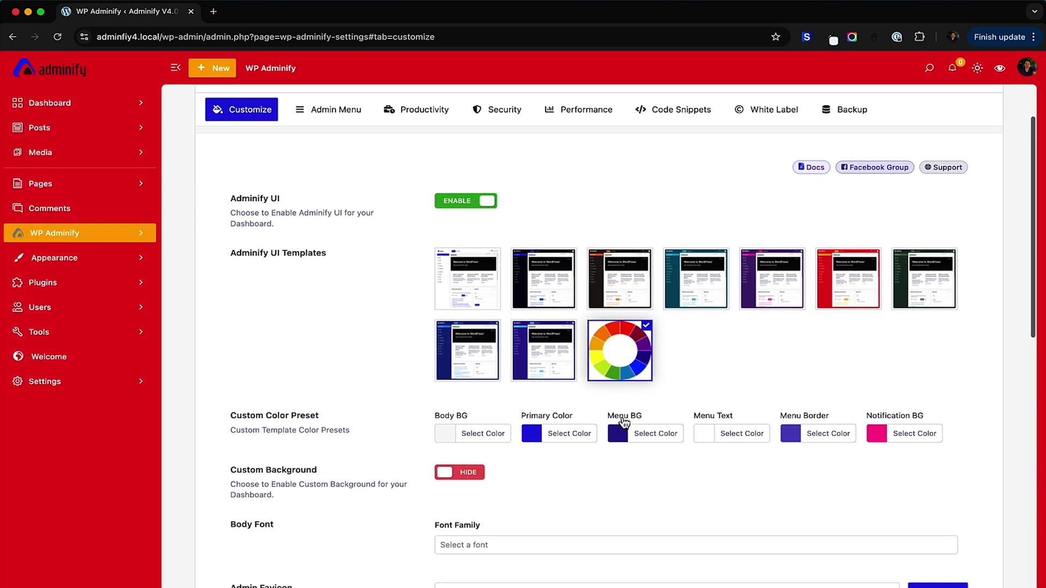
{"action": "left_click", "coordinate": [472, 441]}
{"action": "scroll", "coordinate": [484, 483], "scroll_direction": "down", "scroll_amount": 2}
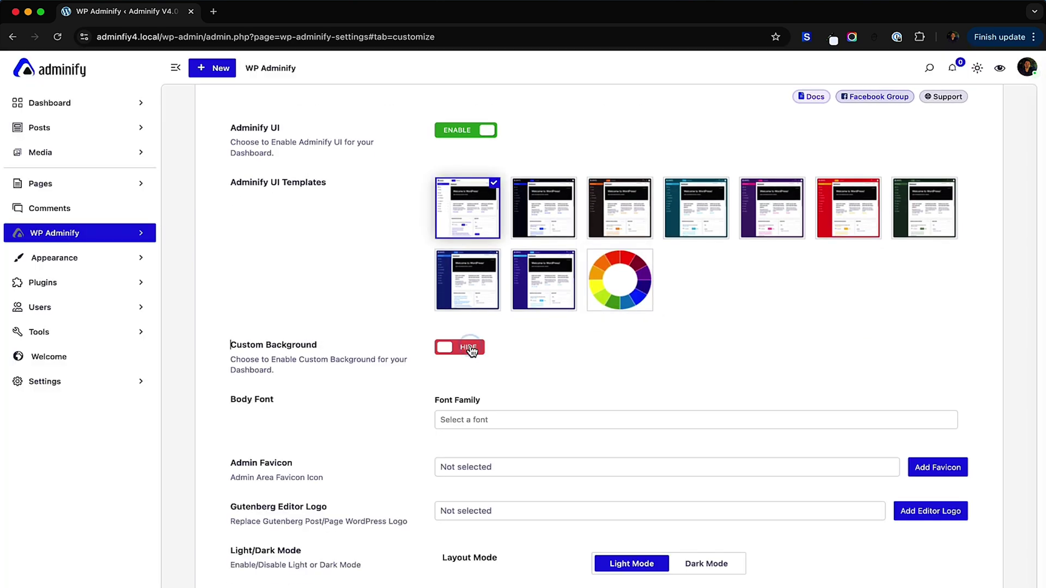
{"action": "left_click", "coordinate": [458, 348]}
{"action": "scroll", "coordinate": [641, 337], "scroll_direction": "down", "scroll_amount": 2}
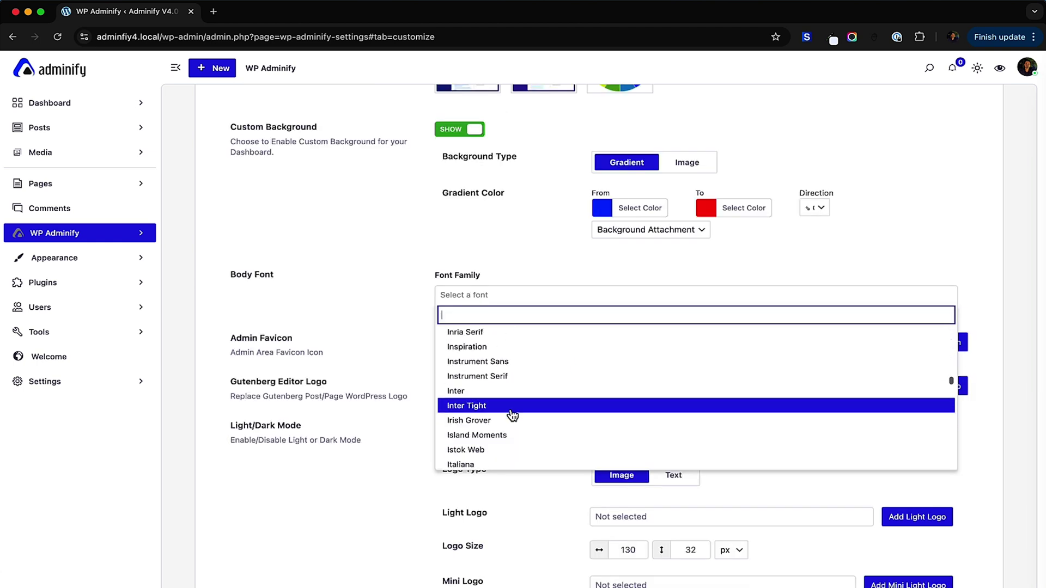
{"action": "scroll", "coordinate": [511, 415], "scroll_direction": "down", "scroll_amount": 5}
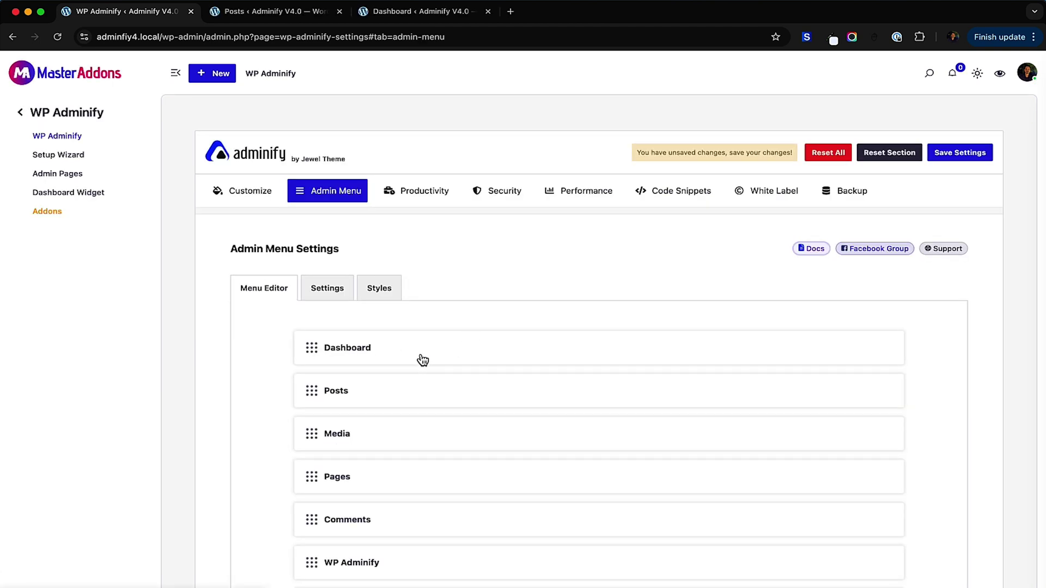
Restore the full WordPress admin menu in the sidebar.
{"action": "left_click", "coordinate": [23, 115]}
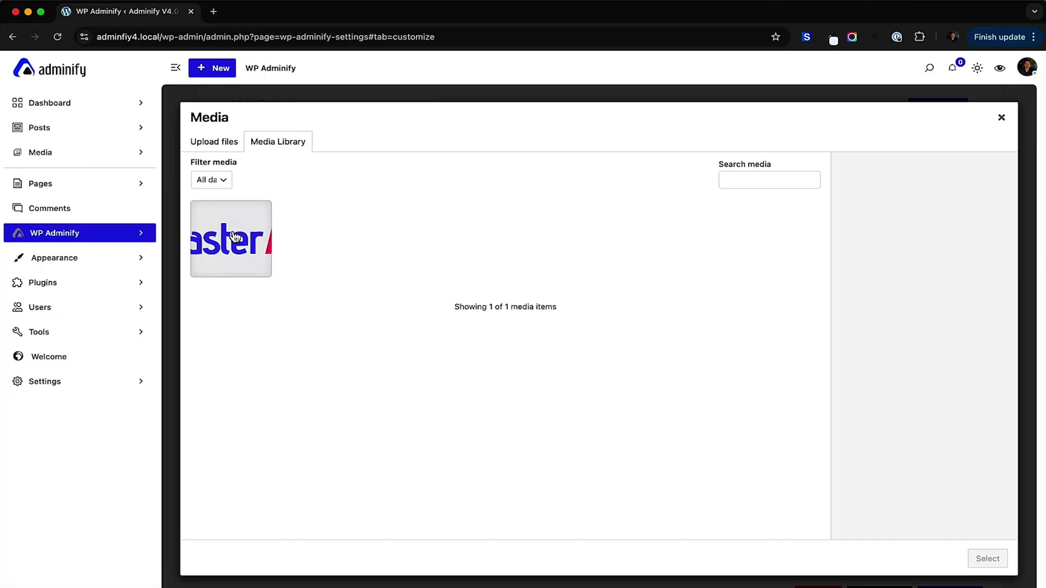
Save the Master Addons library image as the light logo, then select the logo width value.
{"action": "left_click", "coordinate": [232, 238]}
{"action": "left_click", "coordinate": [987, 558]}
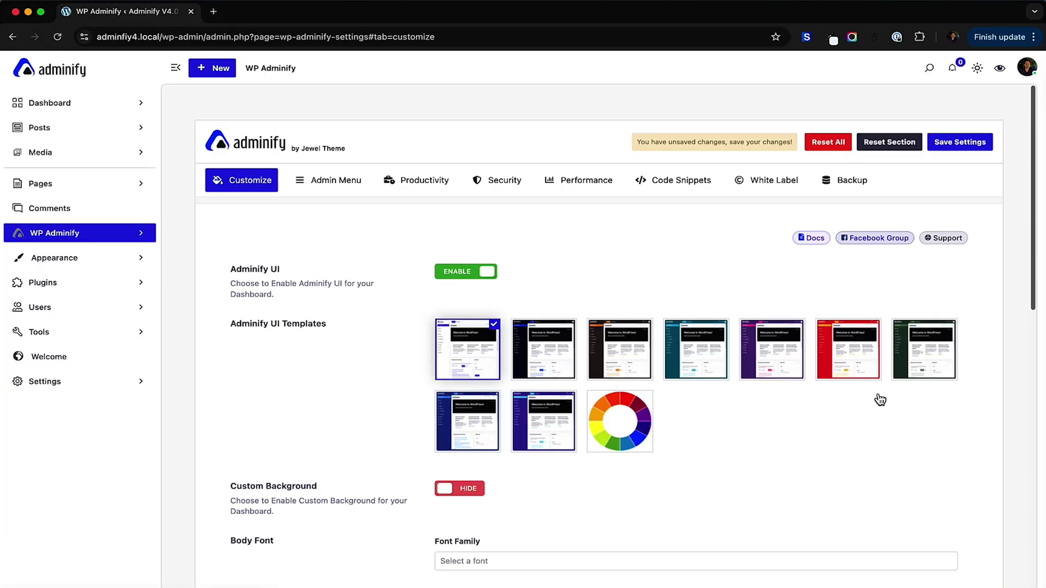
{"action": "left_click", "coordinate": [960, 141]}
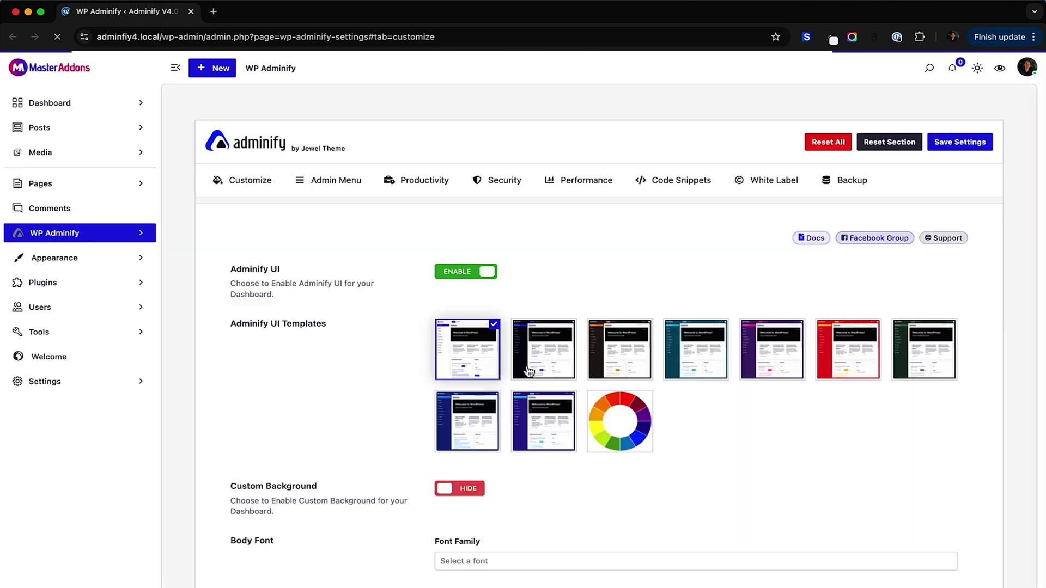
{"action": "scroll", "coordinate": [527, 366], "scroll_direction": "down", "scroll_amount": 6}
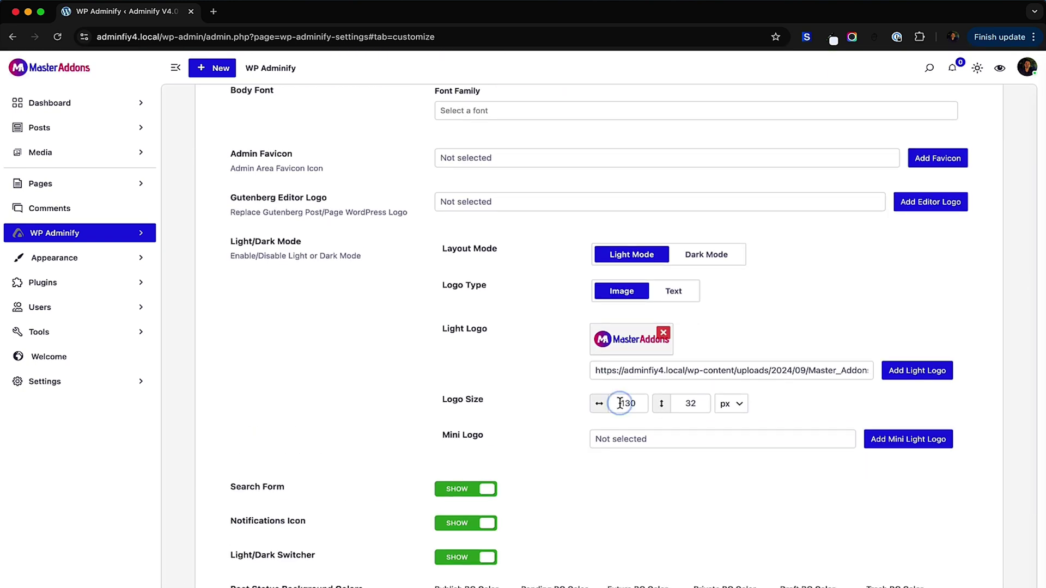
{"action": "double_click", "coordinate": [625, 403]}
{"action": "scroll", "coordinate": [572, 327], "scroll_direction": "up", "scroll_amount": 10}
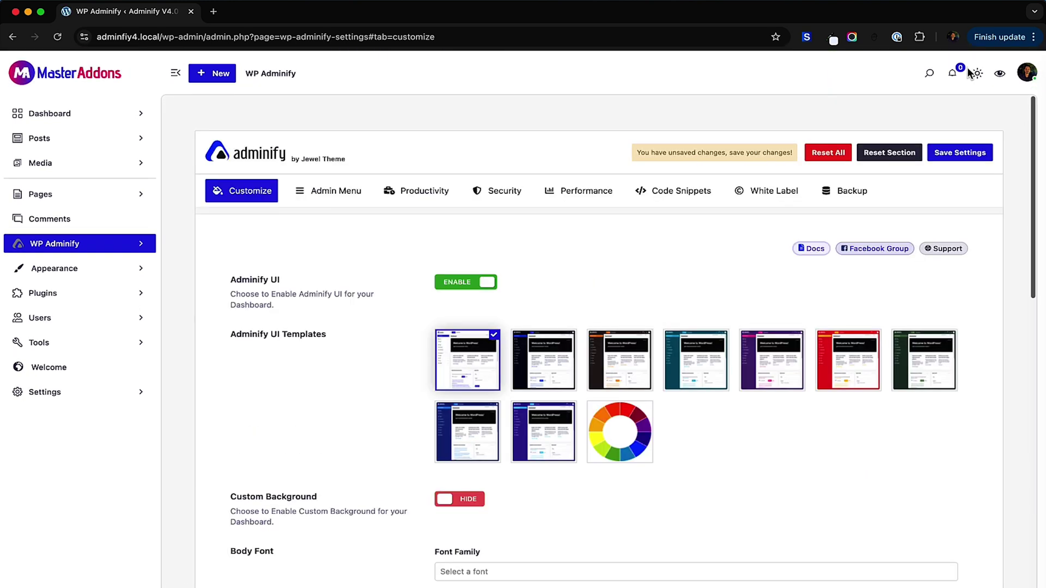
Switch the dashboard appearance to Dark mode.
{"action": "left_click", "coordinate": [977, 72]}
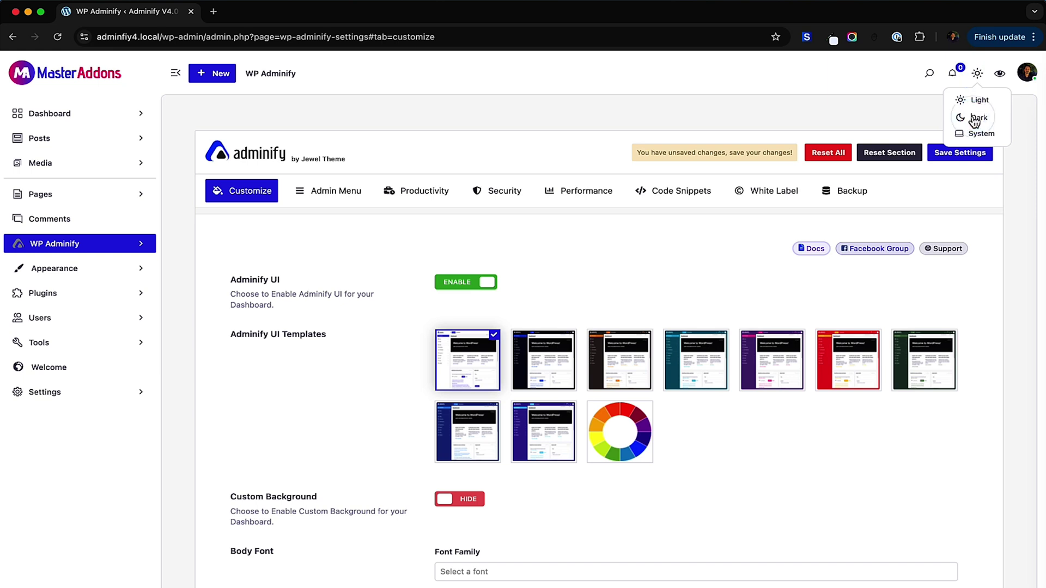
{"action": "left_click", "coordinate": [974, 117]}
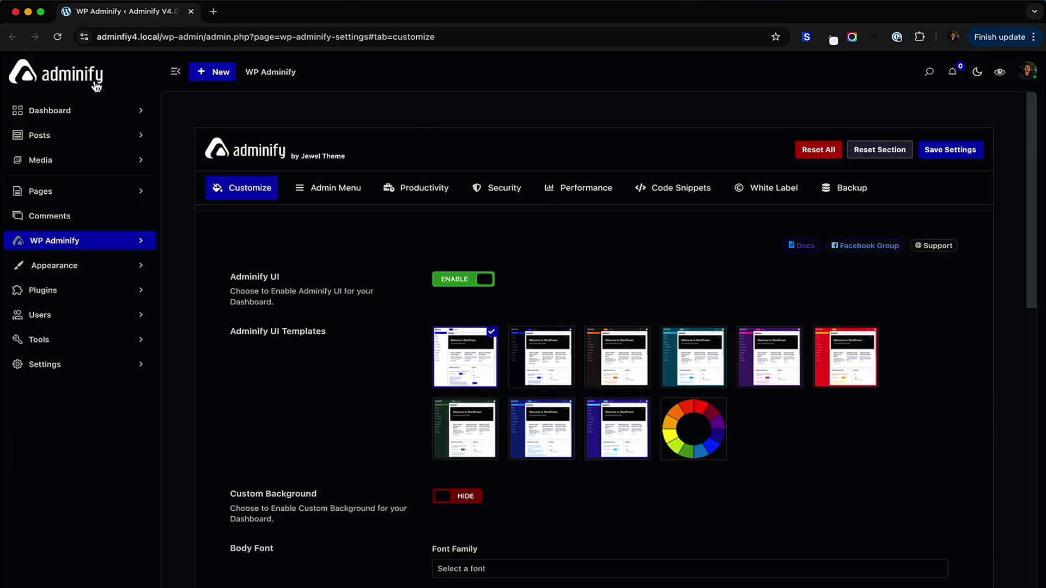
{"action": "scroll", "coordinate": [630, 376], "scroll_direction": "down", "scroll_amount": 5}
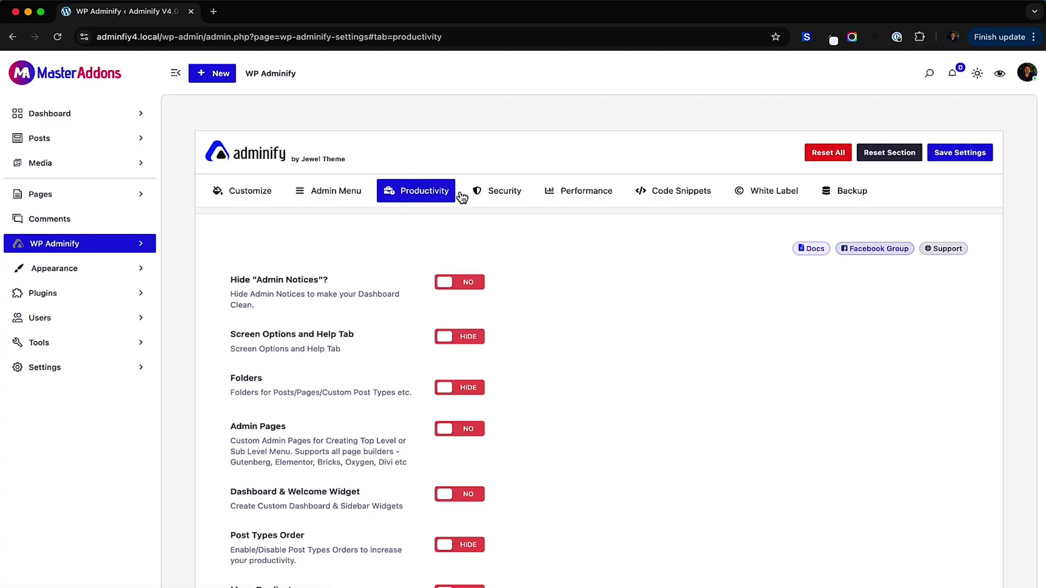
{"action": "scroll", "coordinate": [539, 344], "scroll_direction": "down", "scroll_amount": 3}
Hide admin notices, enable post folders, save, and review the dashboard and sidebar widget options.
{"action": "left_click", "coordinate": [467, 156]}
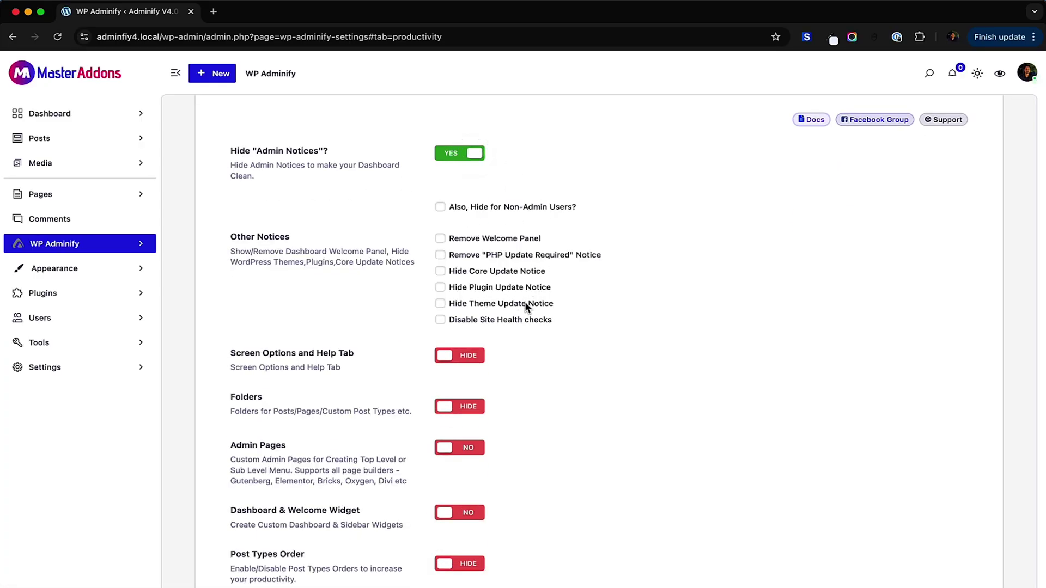
{"action": "scroll", "coordinate": [493, 319], "scroll_direction": "down", "scroll_amount": 3}
{"action": "left_click", "coordinate": [459, 300]}
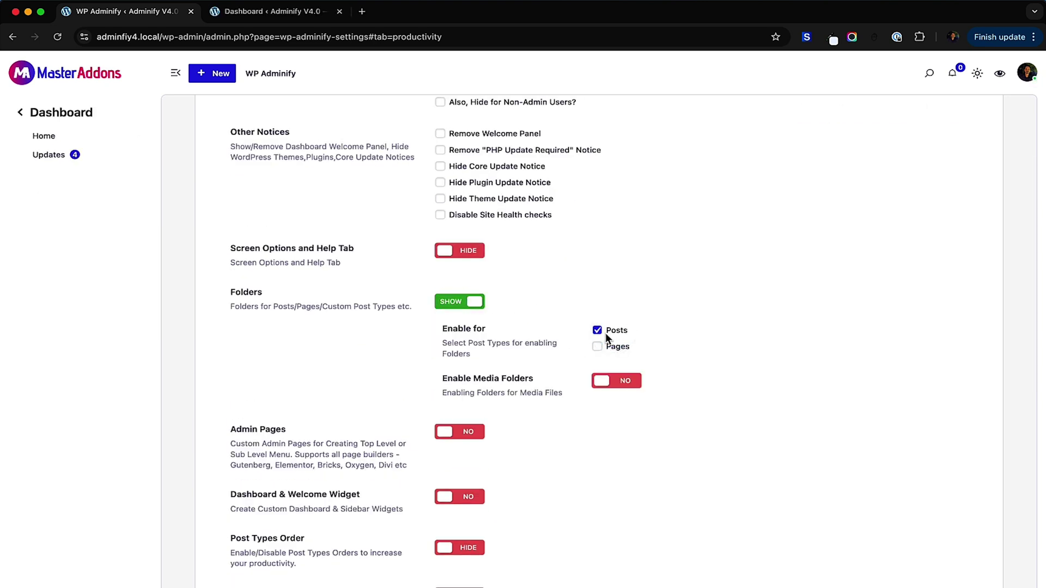
{"action": "scroll", "coordinate": [682, 303], "scroll_direction": "up", "scroll_amount": 5}
{"action": "left_click", "coordinate": [959, 153]}
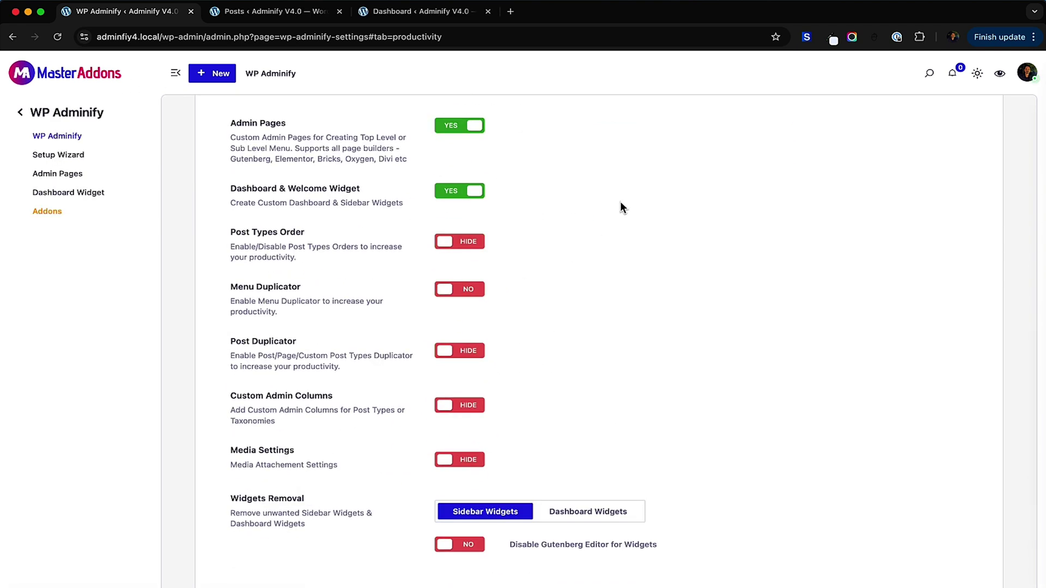
{"action": "scroll", "coordinate": [462, 329], "scroll_direction": "down", "scroll_amount": 3}
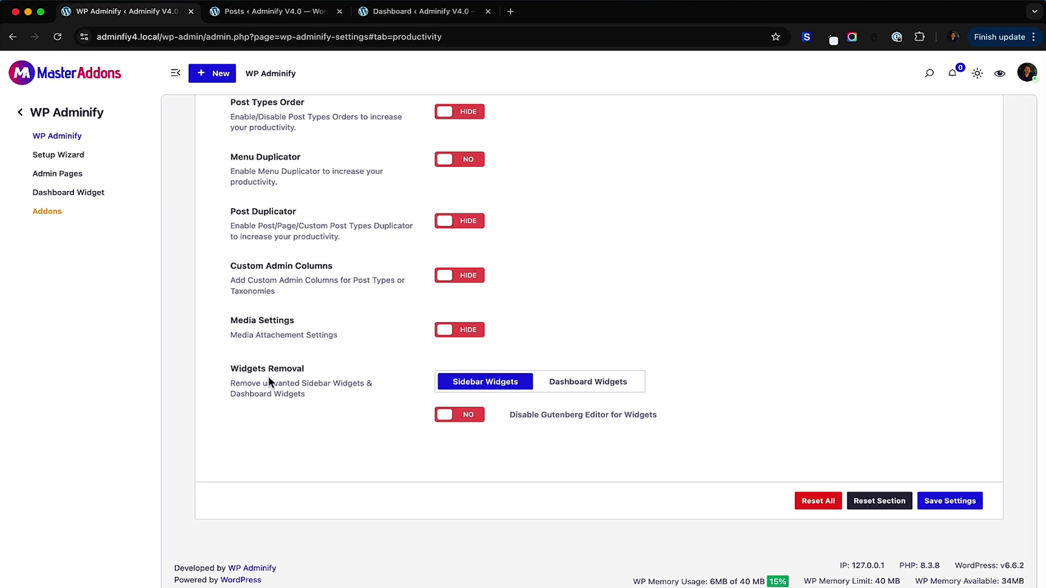
{"action": "left_click", "coordinate": [611, 384]}
{"action": "left_click", "coordinate": [485, 381]}
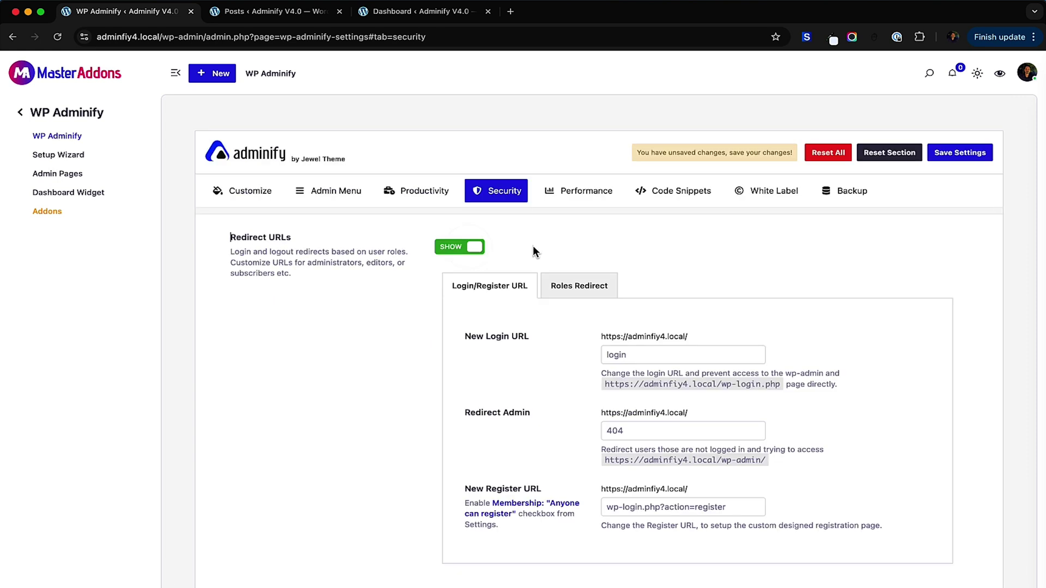
{"action": "scroll", "coordinate": [349, 288], "scroll_direction": "down", "scroll_amount": 8}
{"action": "scroll", "coordinate": [348, 289], "scroll_direction": "down", "scroll_amount": 3}
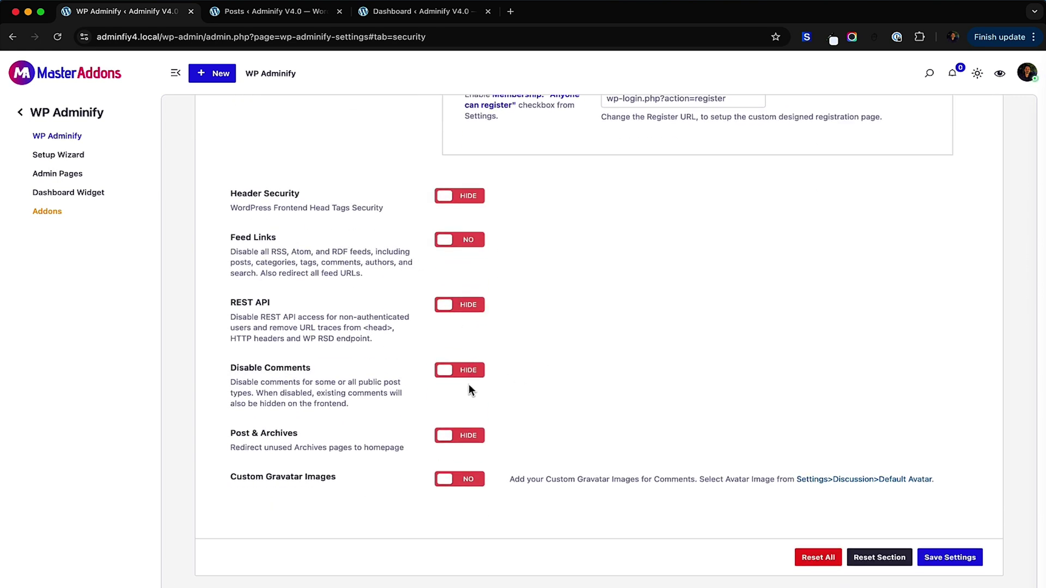
{"action": "scroll", "coordinate": [637, 363], "scroll_direction": "up", "scroll_amount": 1}
{"action": "scroll", "coordinate": [637, 362], "scroll_direction": "down", "scroll_amount": 3}
{"action": "scroll", "coordinate": [610, 413], "scroll_direction": "up", "scroll_amount": 10}
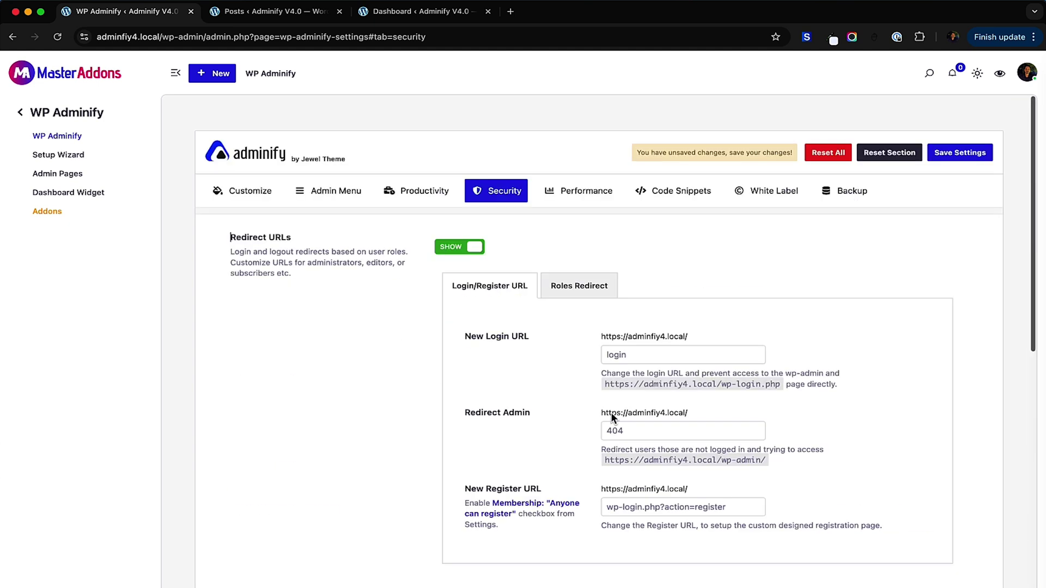
Open the Performance tab to view its enhancement and removal options.
{"action": "left_click", "coordinate": [570, 195]}
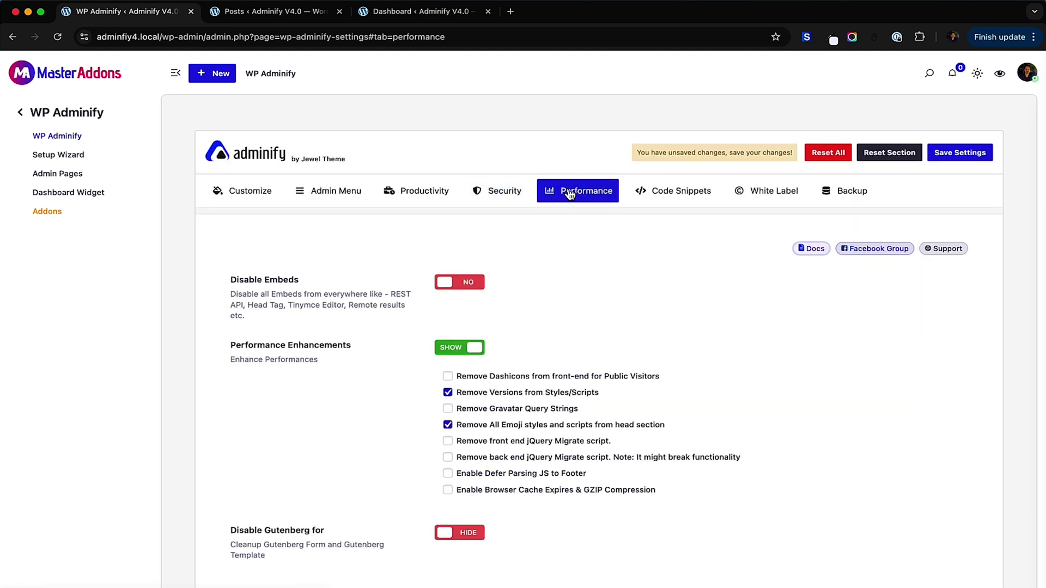